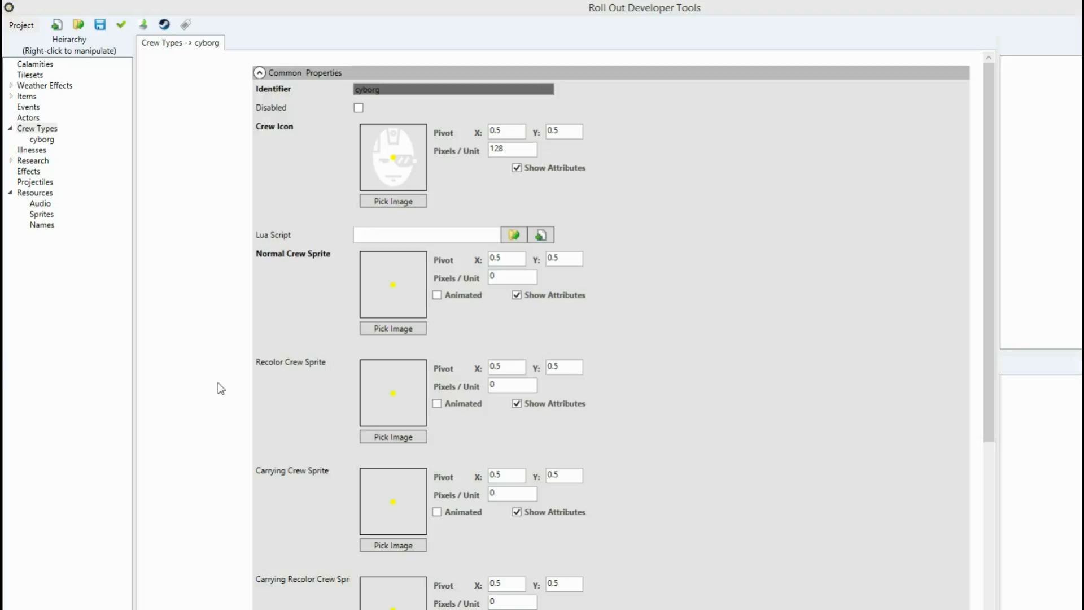
right_click(39, 128)
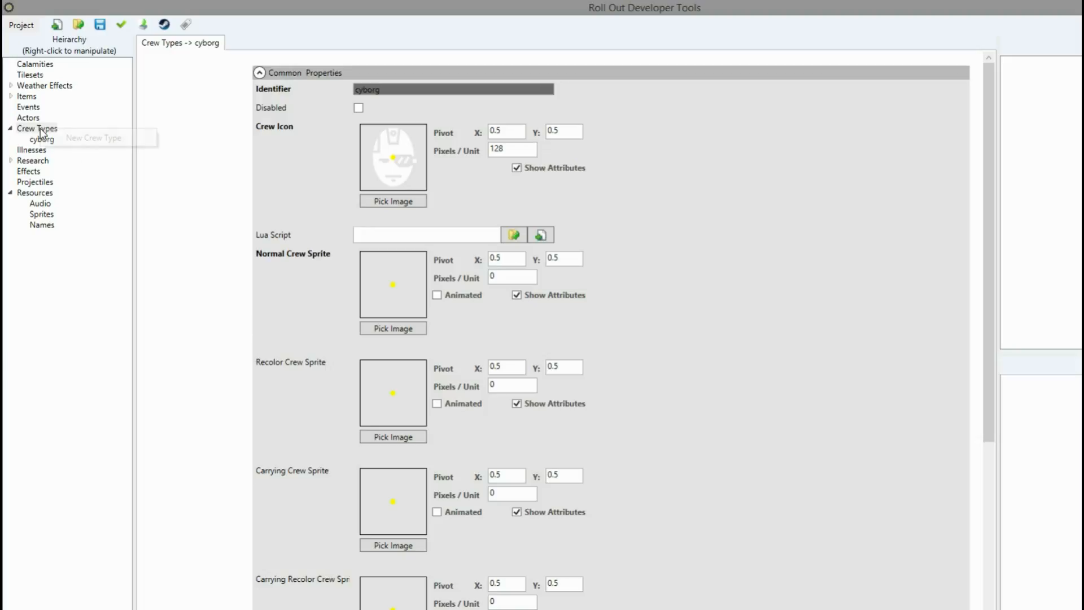
left_click(170, 222)
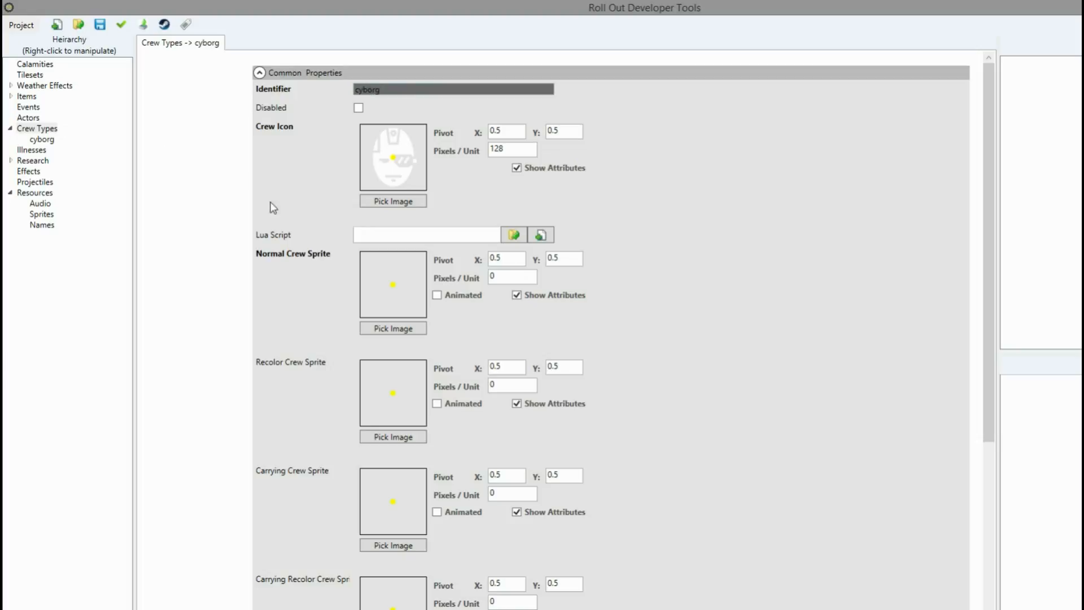
Step: From E:\Dropbox\Private\Game Development\Roll Out\Asset Development\Tutorial_Videos, assign ro_cyborg_normal.png to the Normal Crew Sprite and ro_cyborg_recolor.png to the Recolor Crew Sprite
mouse_move(262, 199)
mouse_move(295, 311)
left_click(416, 331)
left_click(284, 45)
type("E:\\Dropbox\\Private\\Game Development\\Roll Out\\Asset Development\\Tutorial_Videos")
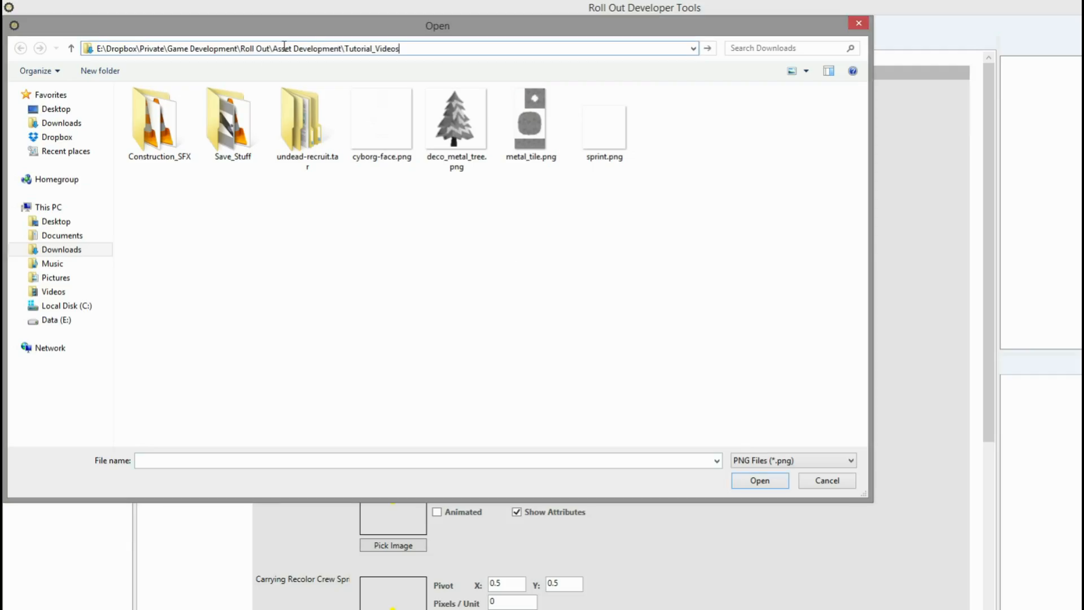
key("Return")
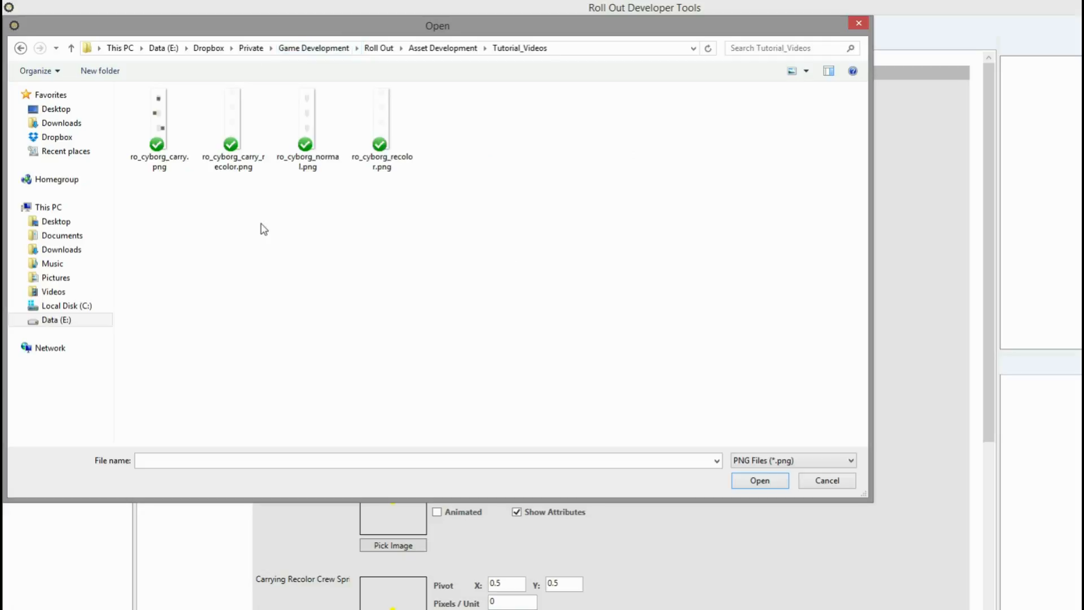
left_click_drag(326, 28, 739, 131)
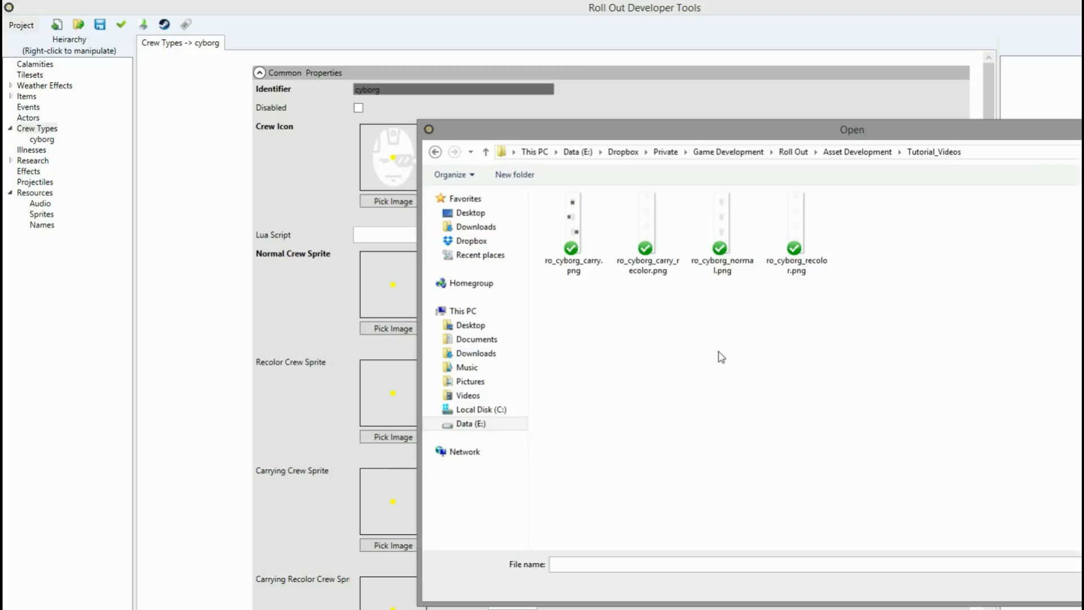
double_click(726, 265)
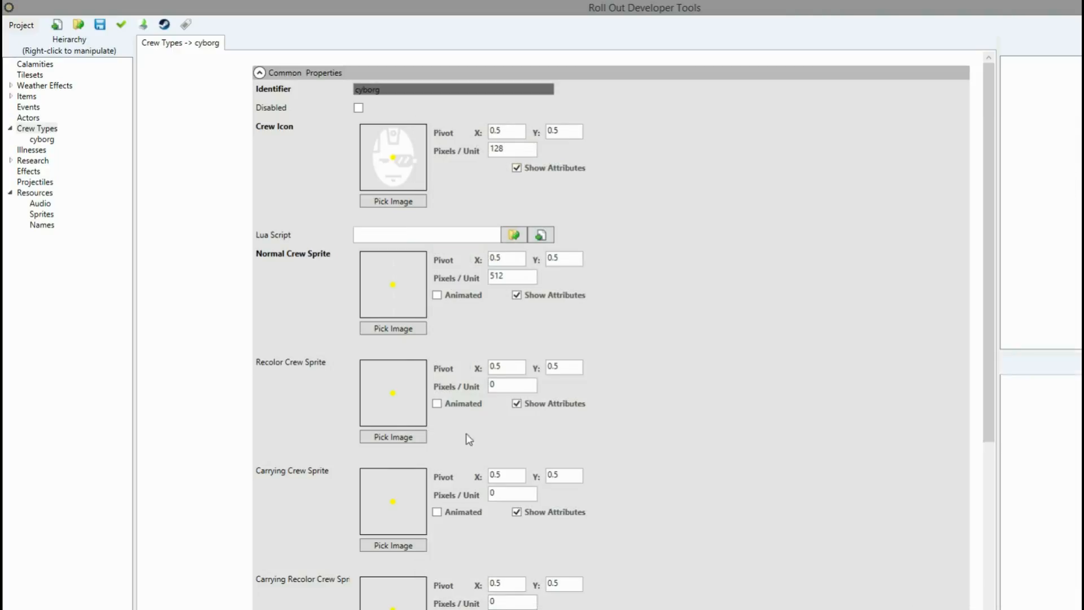
left_click(436, 439)
double_click(801, 250)
Step: Assign ro_cyborg_carry.png to the Carrying Crew Sprite and ro_cyborg_carry_recolor.png to the Carrying Recolor Crew Sprite
scroll(308, 450, "down", 3)
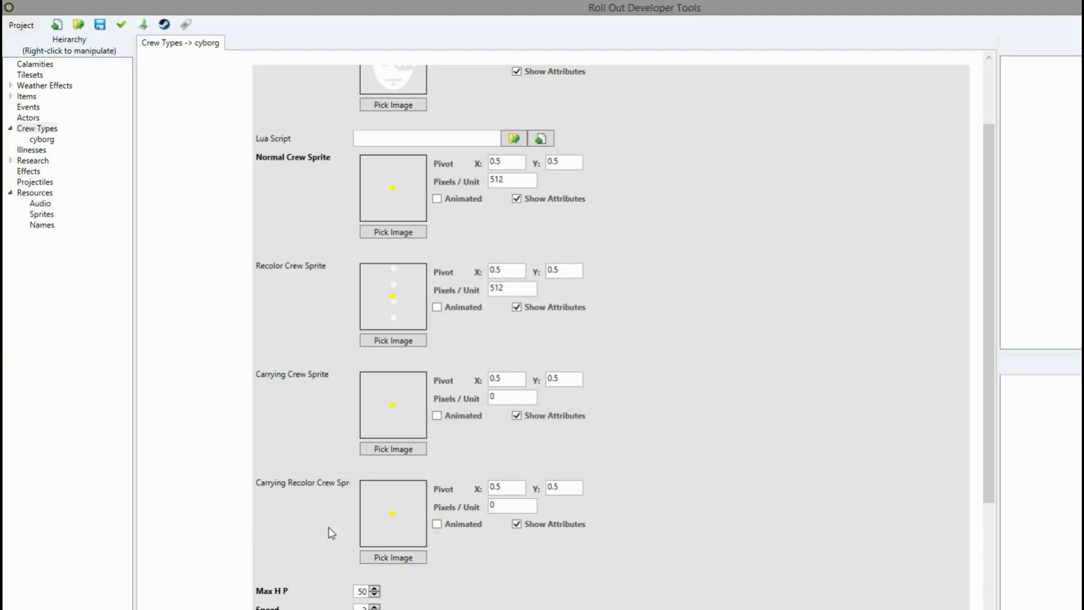
left_click(381, 449)
left_click(582, 273)
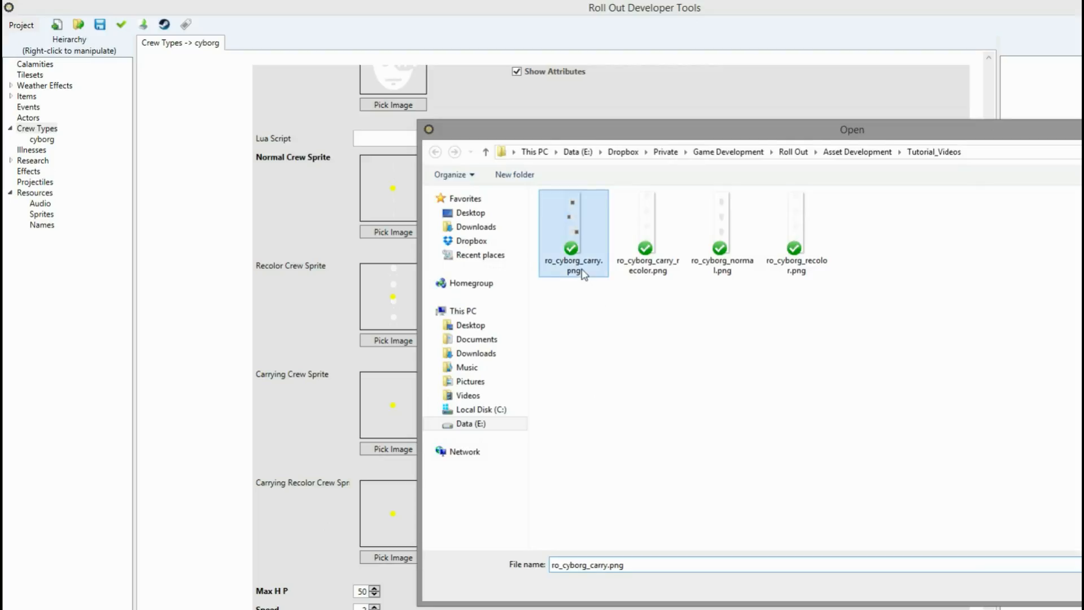
double_click(582, 274)
left_click(389, 558)
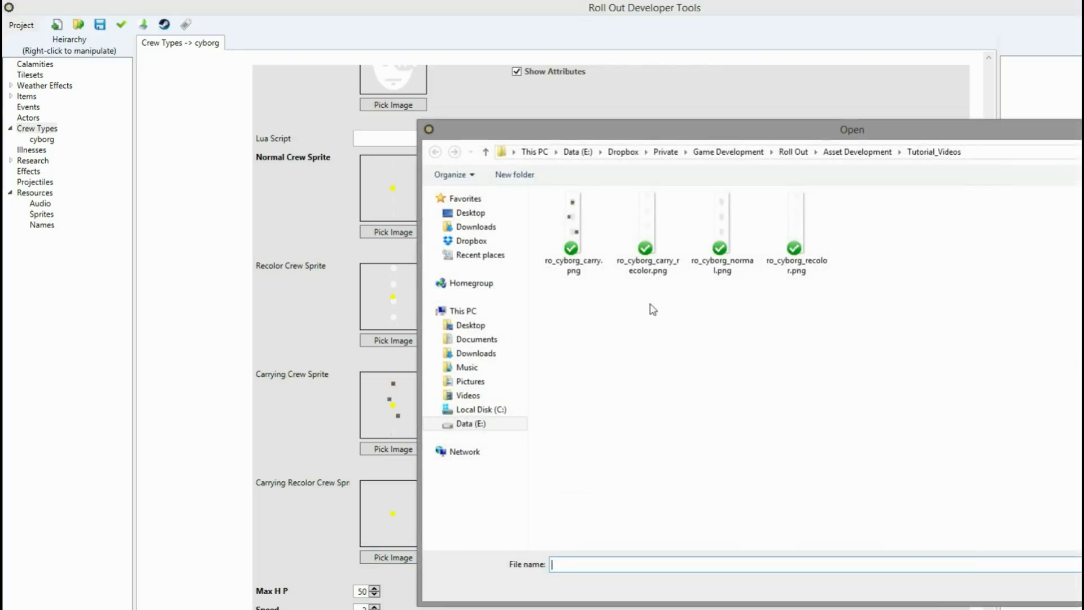
double_click(659, 273)
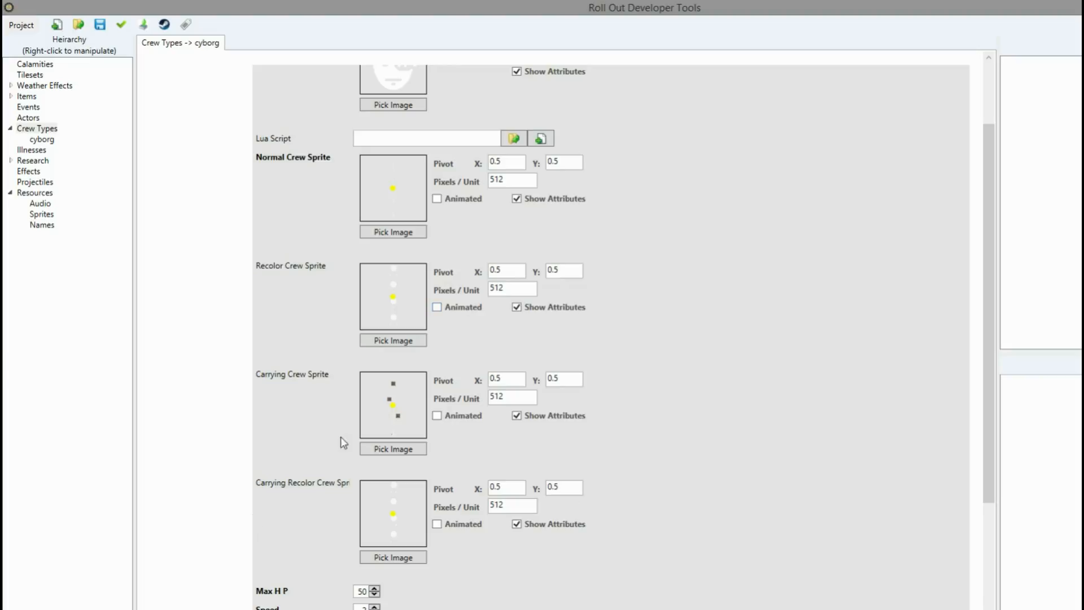
Step: Set the pivot Y value to 0 for the normal, recolor, carrying and carrying recolor crew sprites
left_click(573, 164)
type("0")
left_click(566, 271)
type("0")
left_click(571, 378)
type("0")
left_click(578, 487)
type("0")
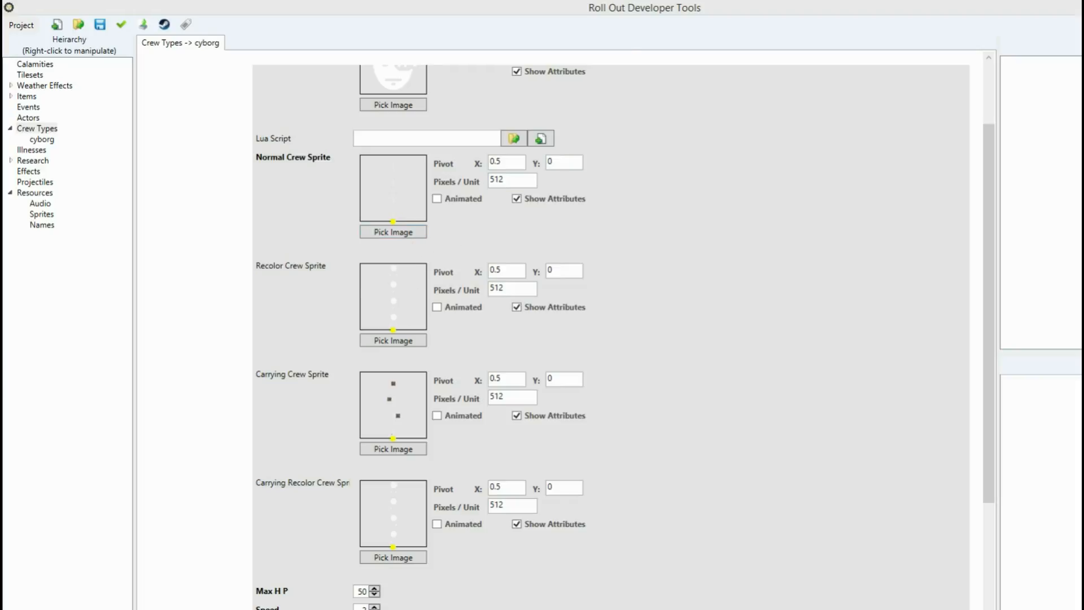
Step: Check the frame layout of ro_cyborg_carry.png in Windows Photo Viewer, close it, and mark all four crew sprites as Animated
key("alt+Tab")
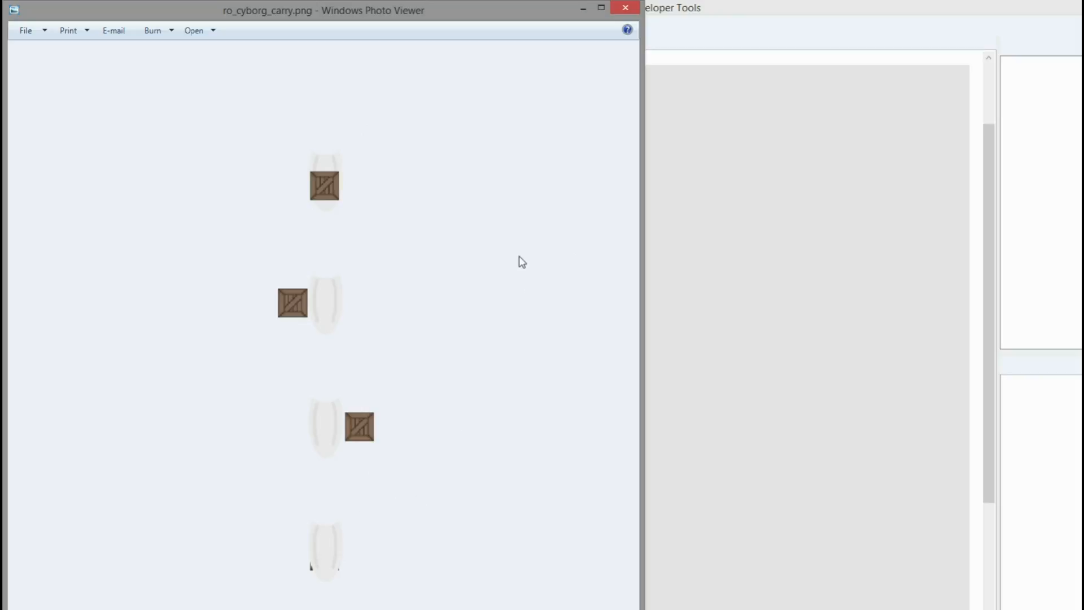
left_click(627, 7)
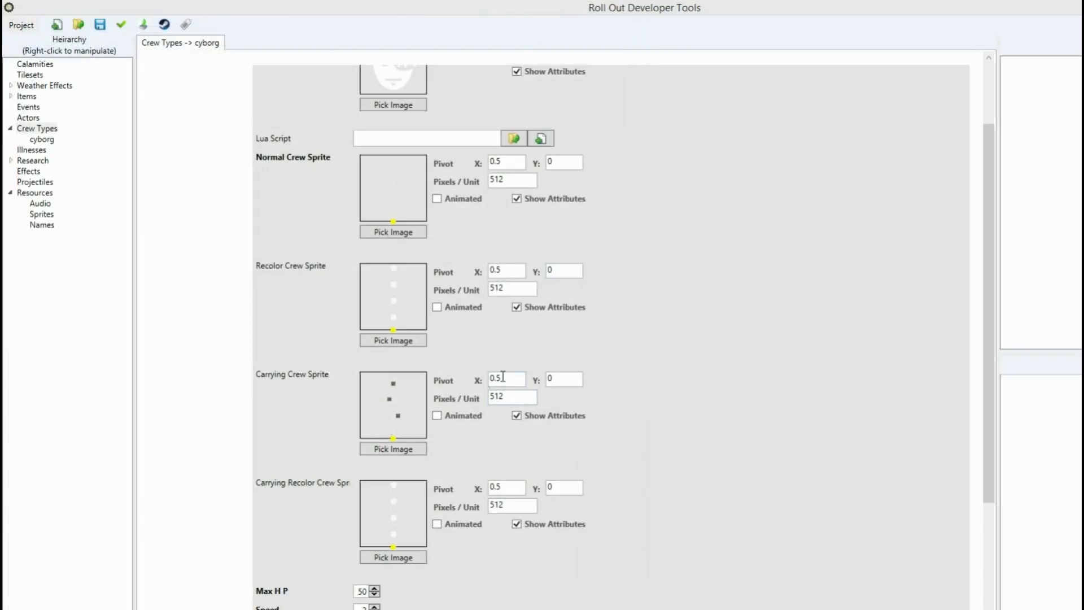
left_click(450, 198)
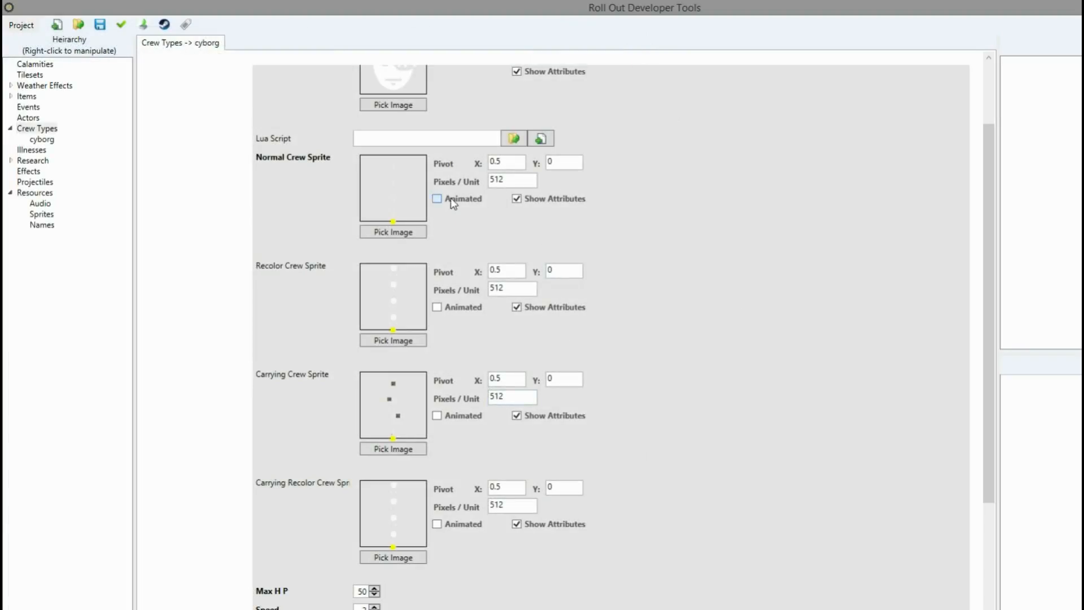
left_click(461, 308)
left_click(454, 416)
left_click(462, 530)
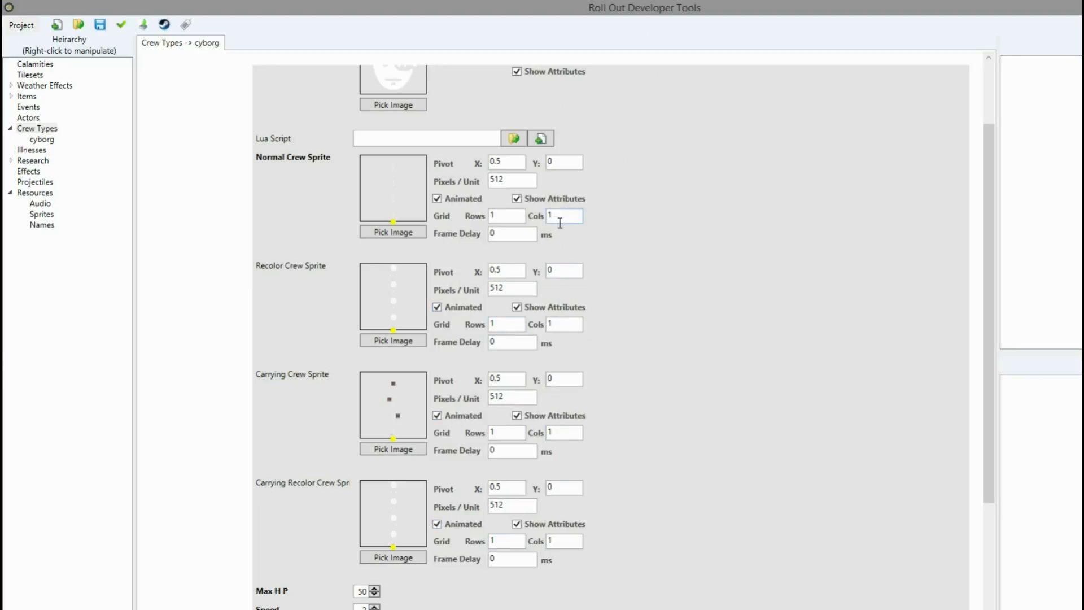
Step: Set the animation grid to 4 rows for each of the four crew sprites
left_click(521, 218)
type("4")
double_click(516, 325)
type("4")
double_click(508, 432)
type("4")
double_click(515, 541)
type("4")
Step: Set Pixels / Unit to 128 for all four crew sprites
left_click(520, 236)
key("ctrl+a")
double_click(490, 179)
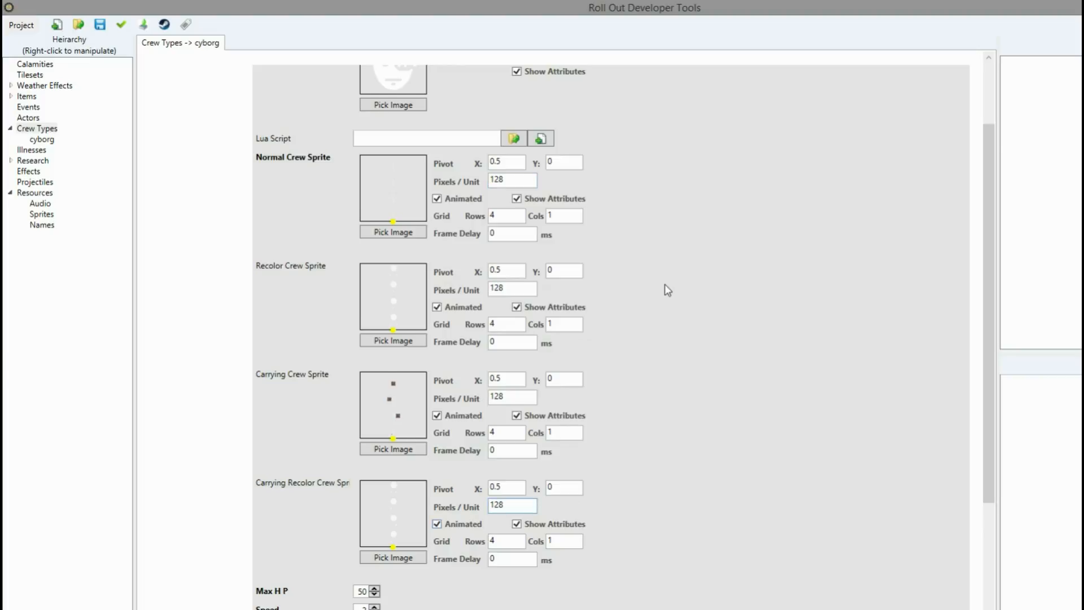
Step: Set the cyborg's Max HP to 75 and its Speed to 1
scroll(666, 288, "down", 4)
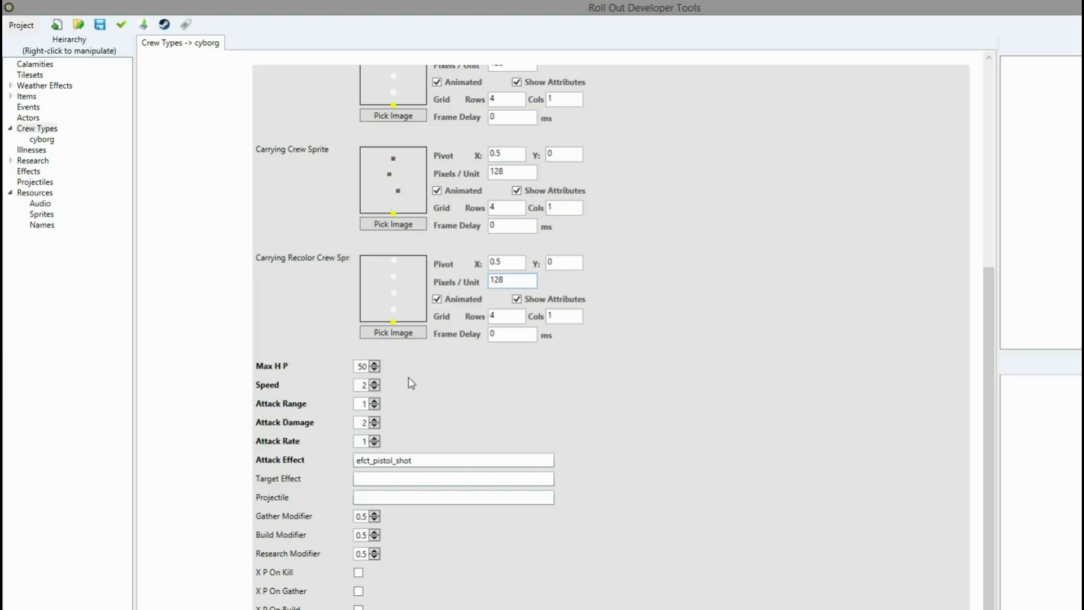
left_click(360, 368)
type("75")
left_click(364, 384)
type("1")
left_click(361, 443)
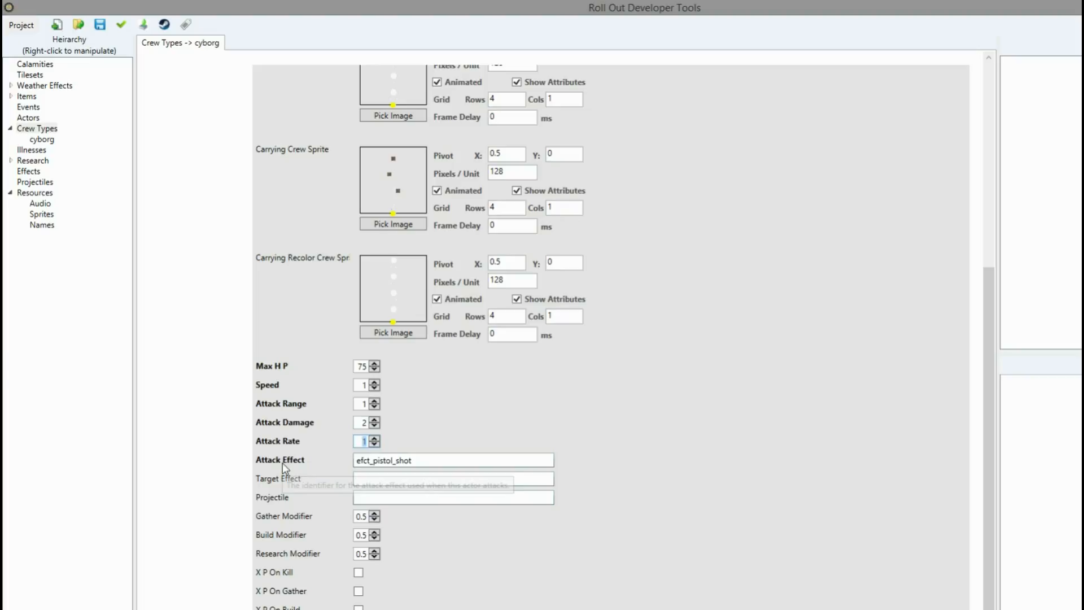
Step: Set the Gather, Build and Research Modifiers to 0.75, and enable XP On Kill and XP On Research
scroll(190, 470, "down", 1)
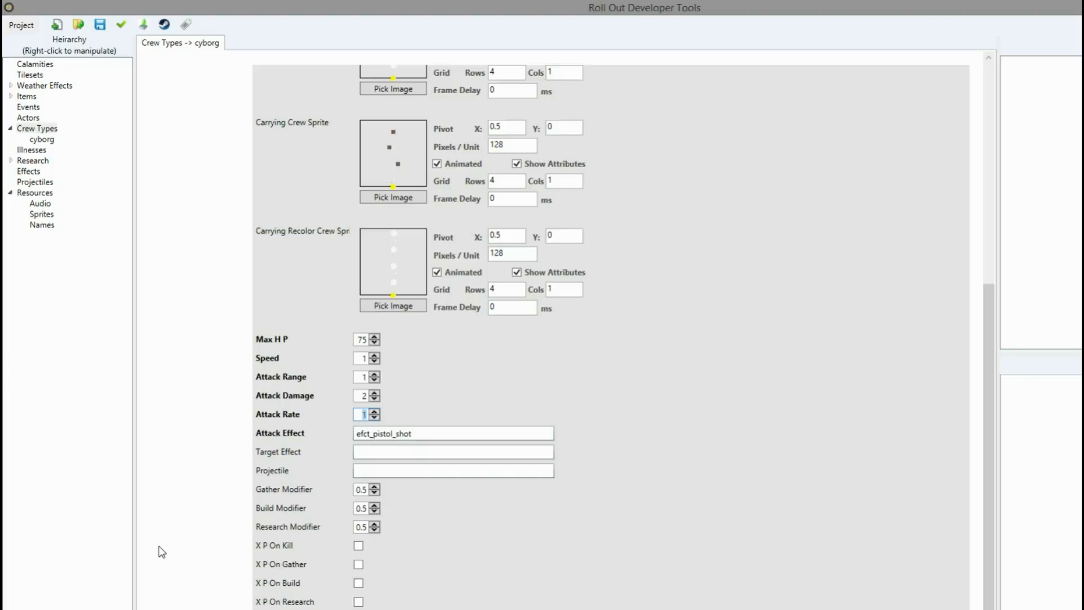
left_click(361, 489)
type("7")
double_click(361, 509)
left_click(361, 508)
type("7")
left_click(362, 527)
type("7")
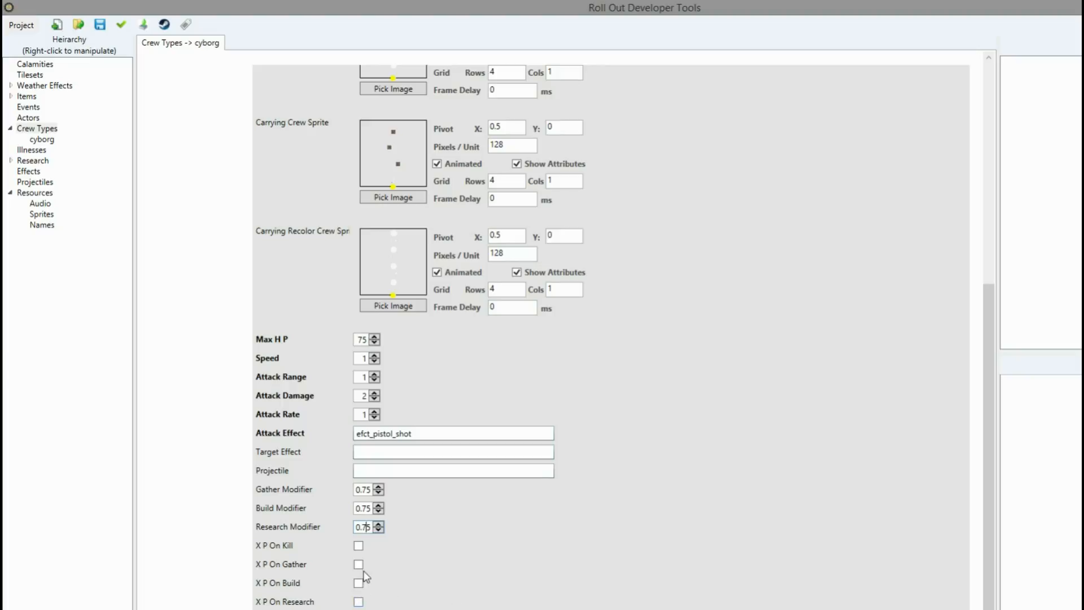
left_click(359, 547)
left_click(358, 601)
Step: Open the item_cybernetic_speed item and examine its common and equippable properties
left_click(10, 96)
left_click(45, 108)
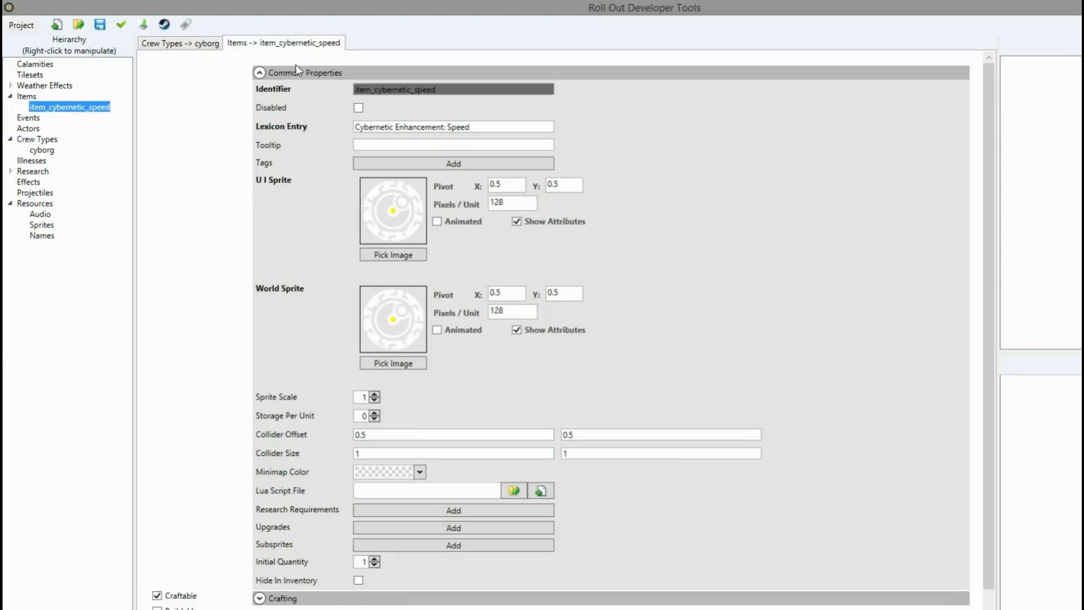
scroll(172, 510, "down", 3)
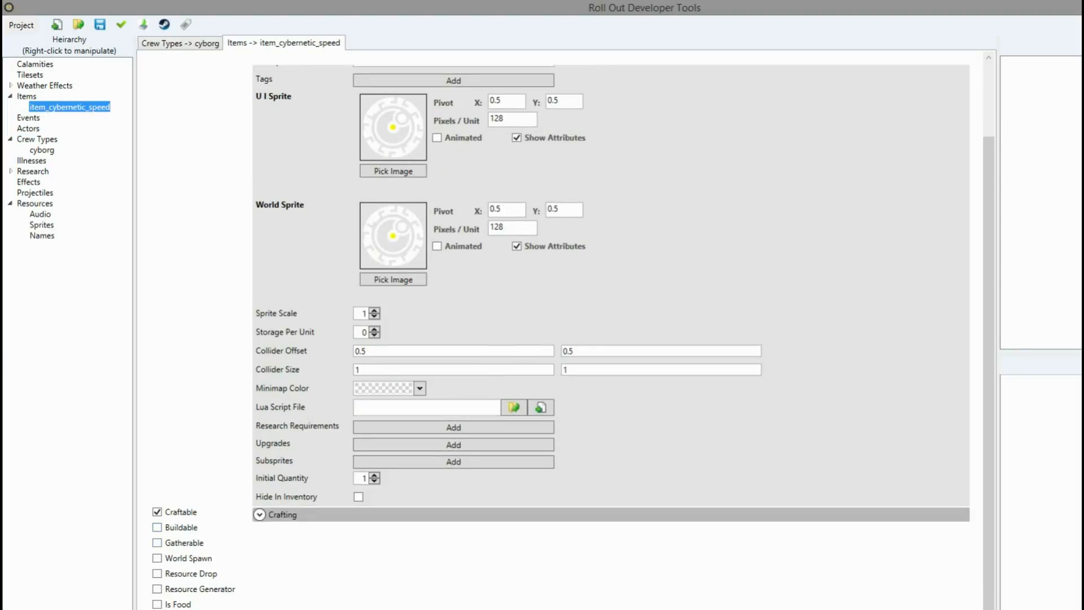
scroll(173, 510, "down", 3)
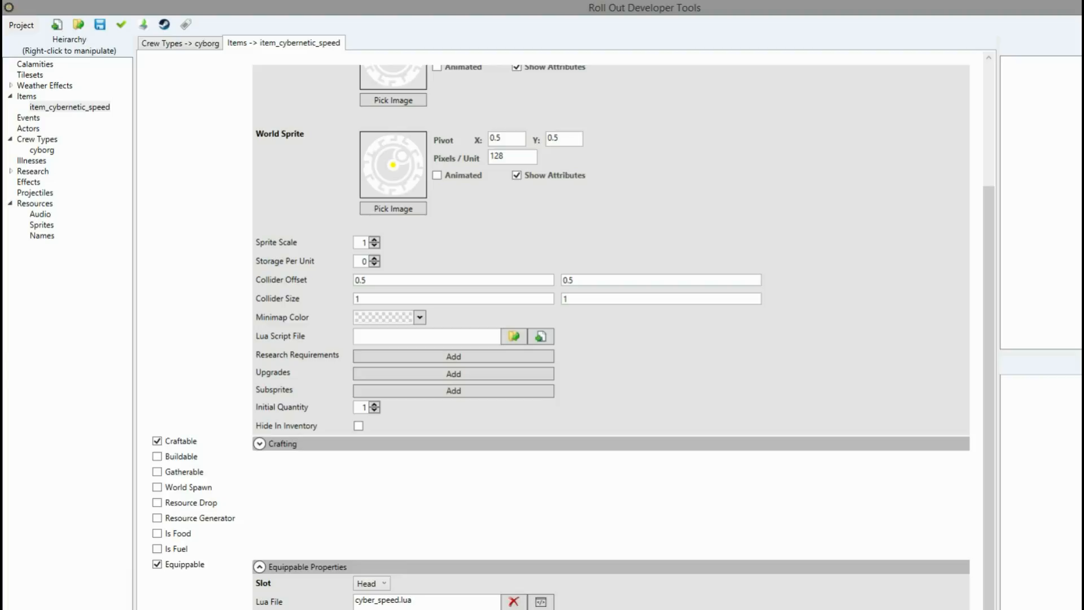
Step: Return to the cyborg crew type and review its stats and sprite settings
left_click(180, 43)
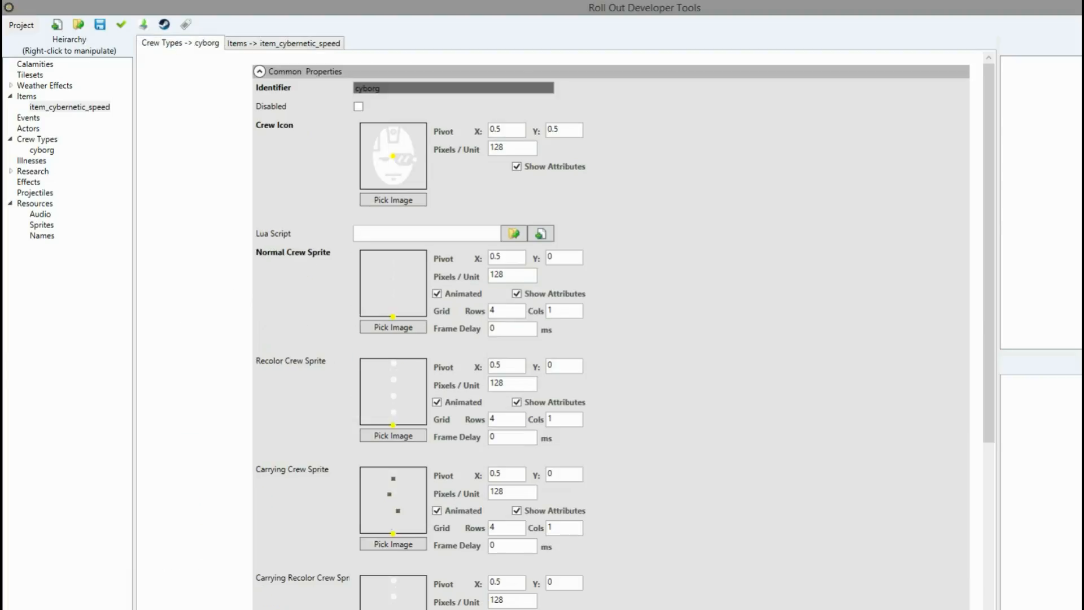
scroll(611, 337, "down", 10)
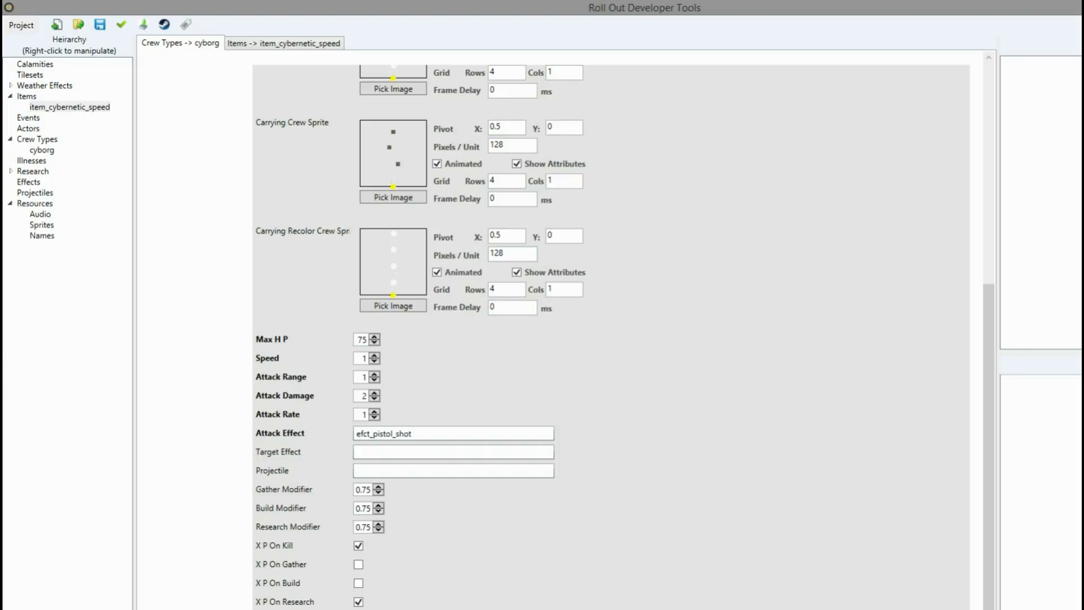
scroll(699, 331, "up", 5)
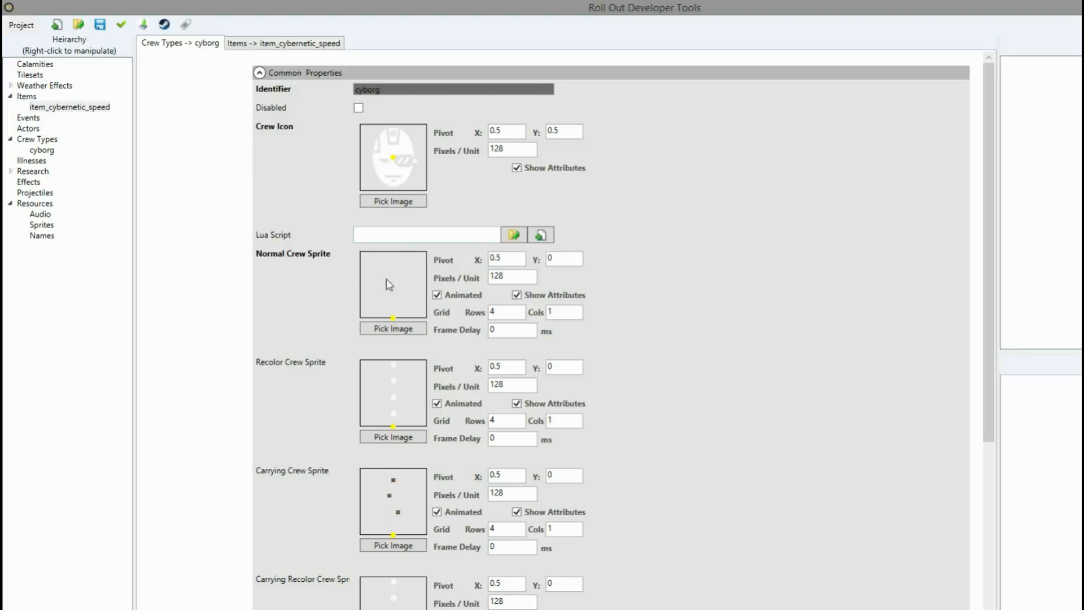
mouse_move(272, 396)
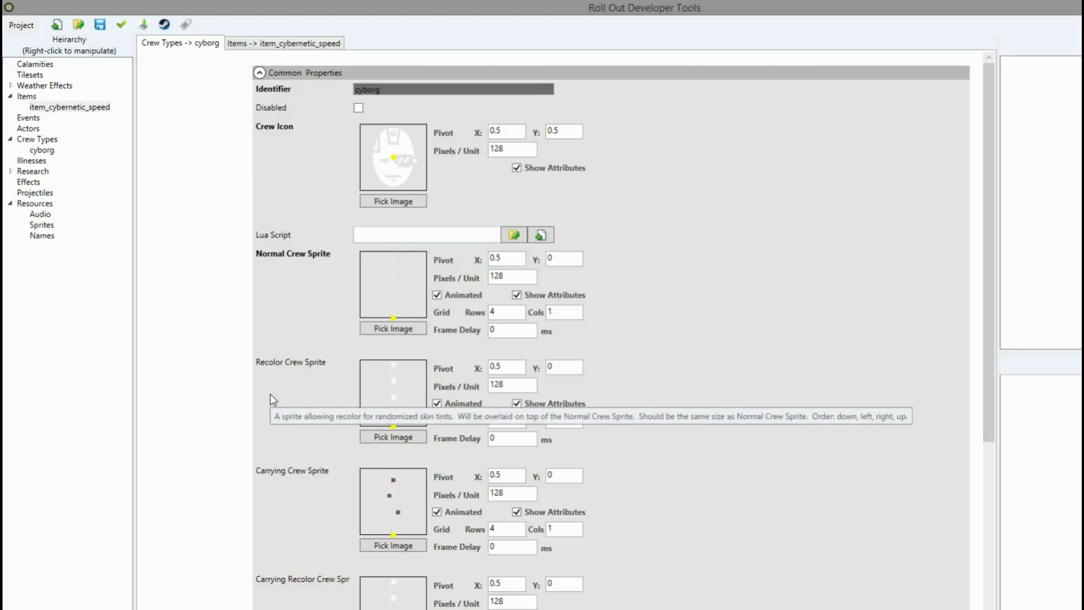